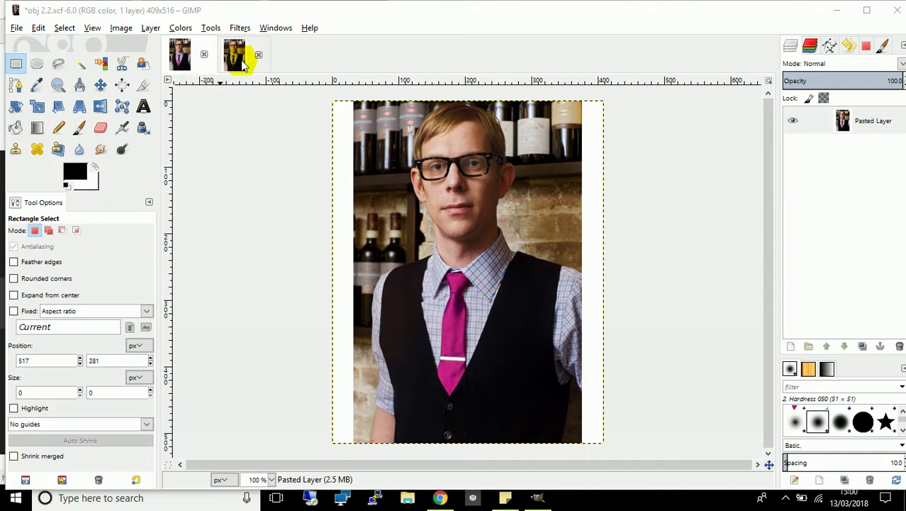
# Step: Compare the two open images, then close the purple-tie copy and discard its changes
pyautogui.click(241, 61)
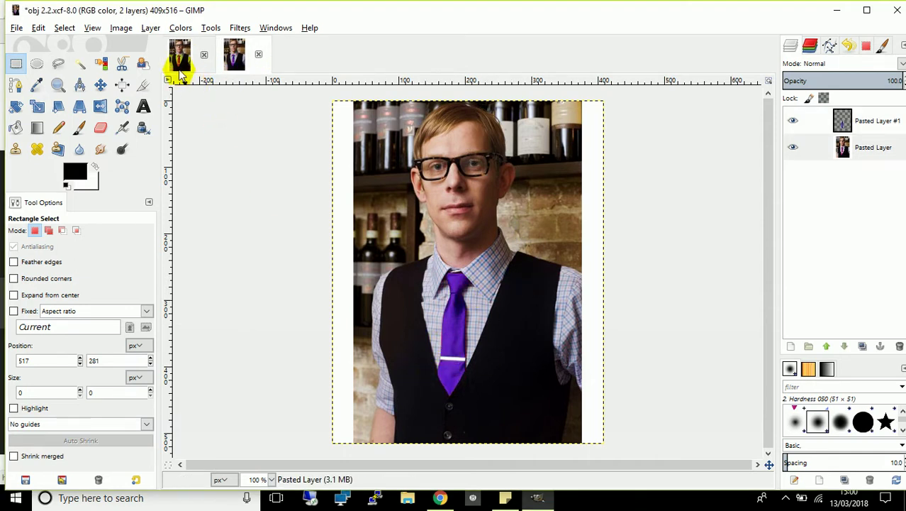
pyautogui.click(180, 60)
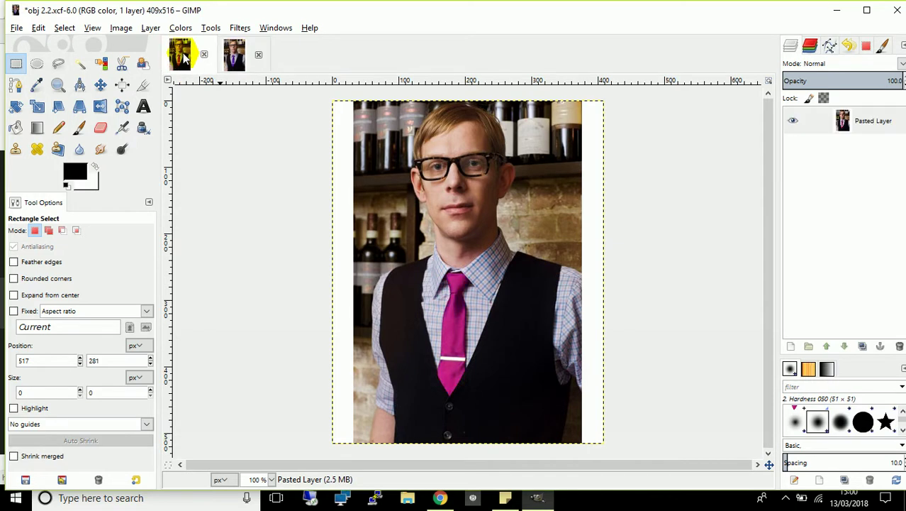
pyautogui.click(234, 57)
pyautogui.click(259, 56)
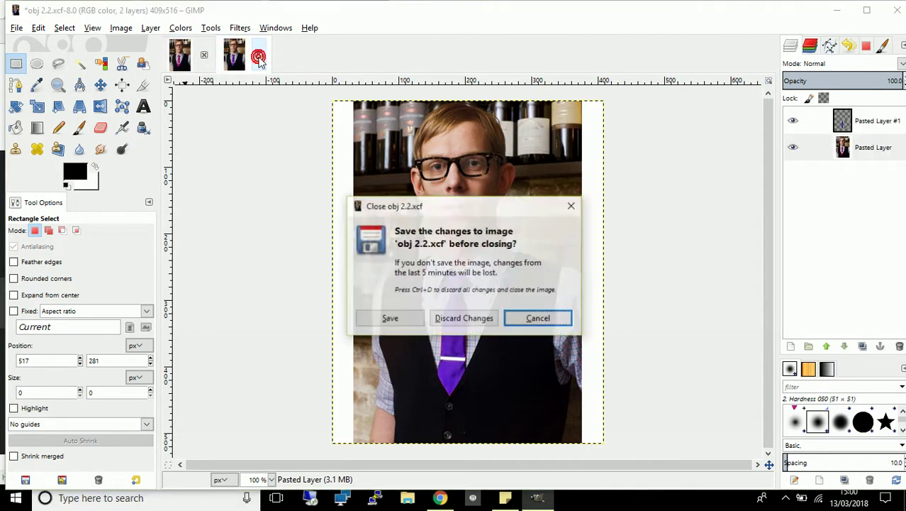
pyautogui.click(468, 318)
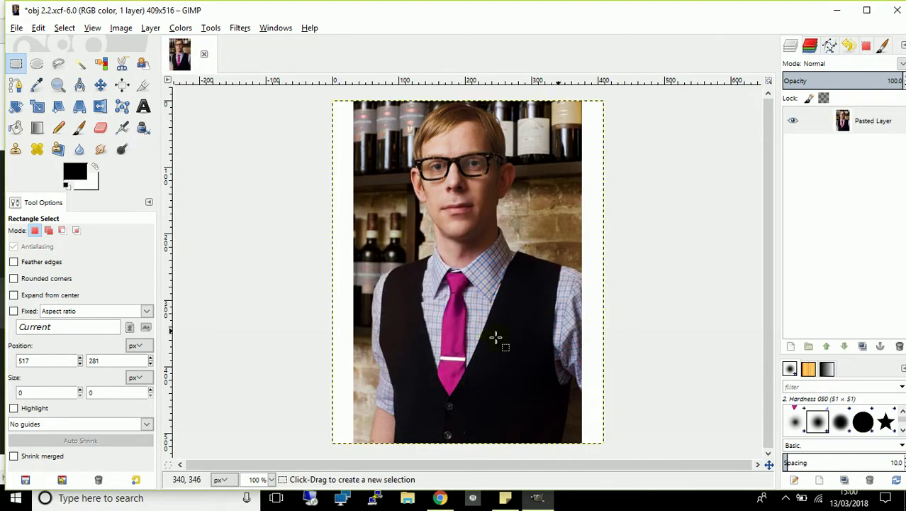
# Step: Start a path with the Paths tool at the tie knot's upper-left corner and place anchors down the knot's left edge
pyautogui.click(271, 480)
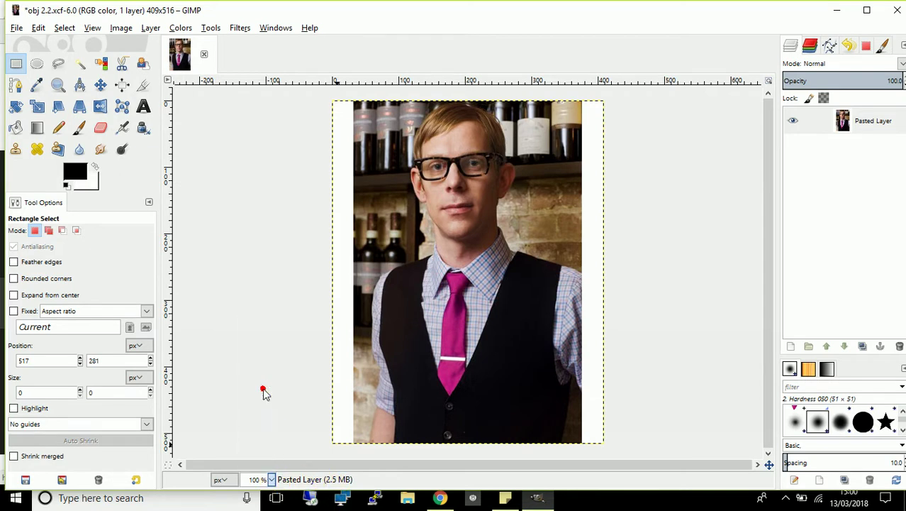
pyautogui.click(261, 386)
pyautogui.click(273, 479)
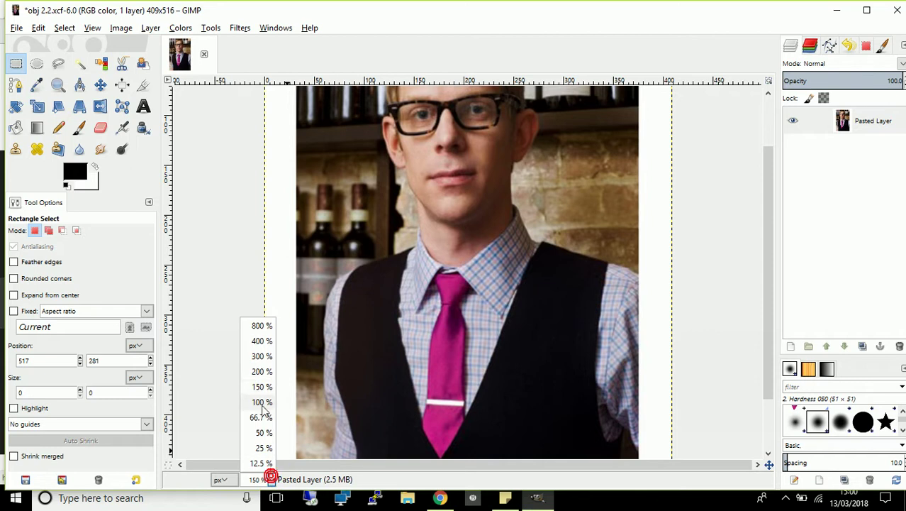
pyautogui.click(260, 368)
pyautogui.scroll(-3, 674, 244)
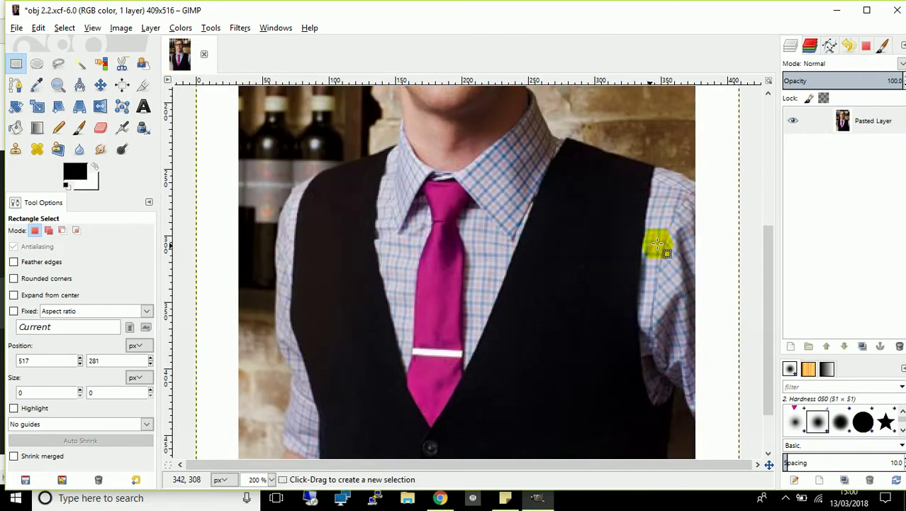
pyautogui.click(16, 84)
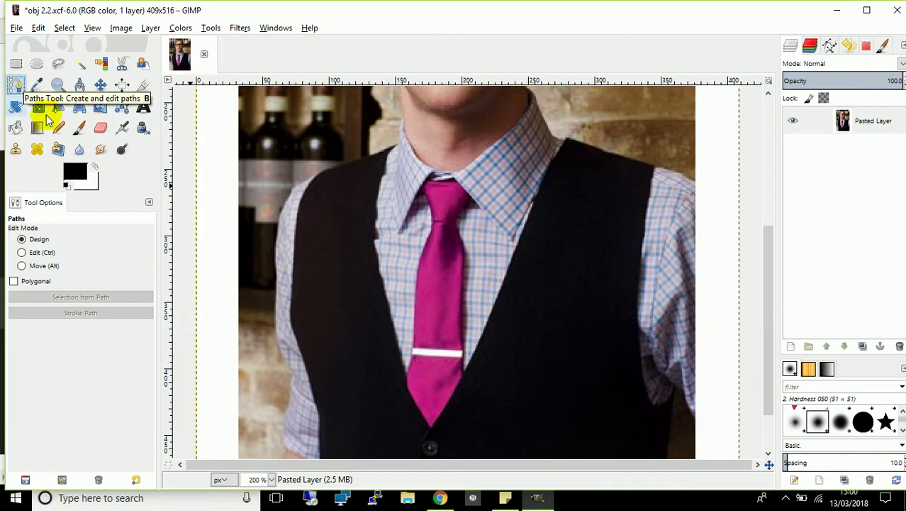
pyautogui.click(422, 186)
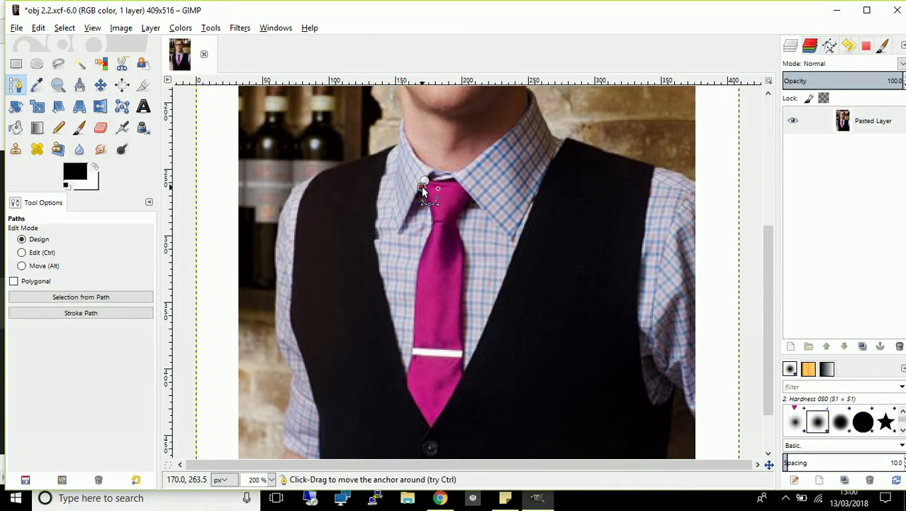
pyautogui.click(427, 198)
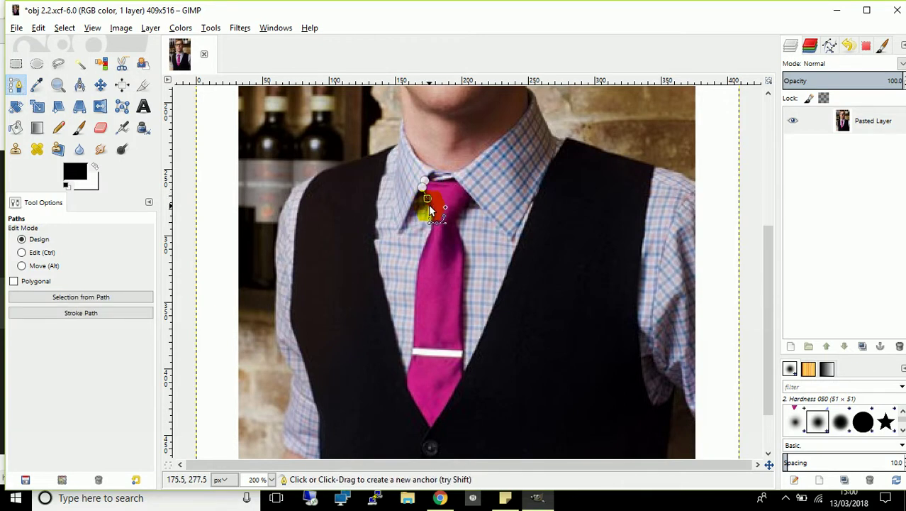
pyautogui.click(430, 206)
pyautogui.click(427, 237)
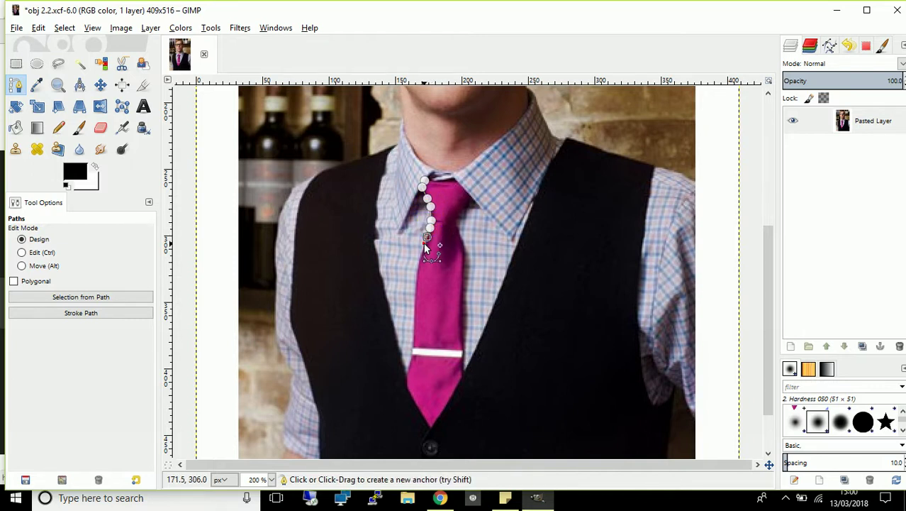
# Step: Continue the path down the tie's left edge, past the tie clip, to the pointed tip
pyautogui.click(418, 259)
pyautogui.click(417, 278)
pyautogui.click(415, 295)
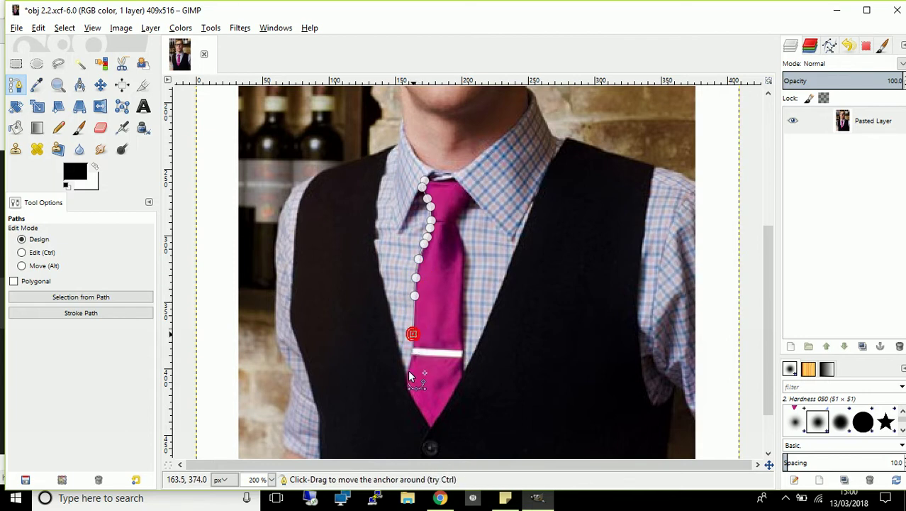
pyautogui.click(411, 354)
pyautogui.click(411, 360)
pyautogui.click(405, 380)
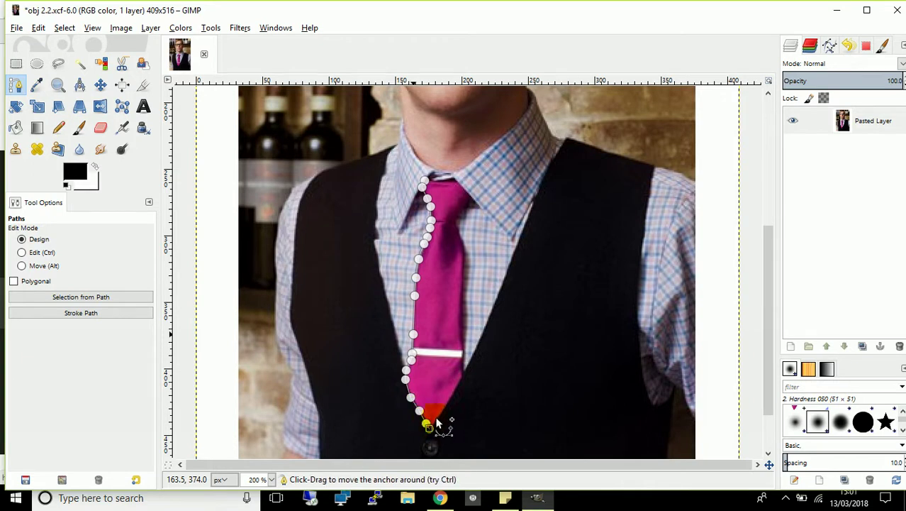
# Step: Continue the path from the tip up the tie's right edge to just below the knot
pyautogui.click(437, 418)
pyautogui.click(450, 395)
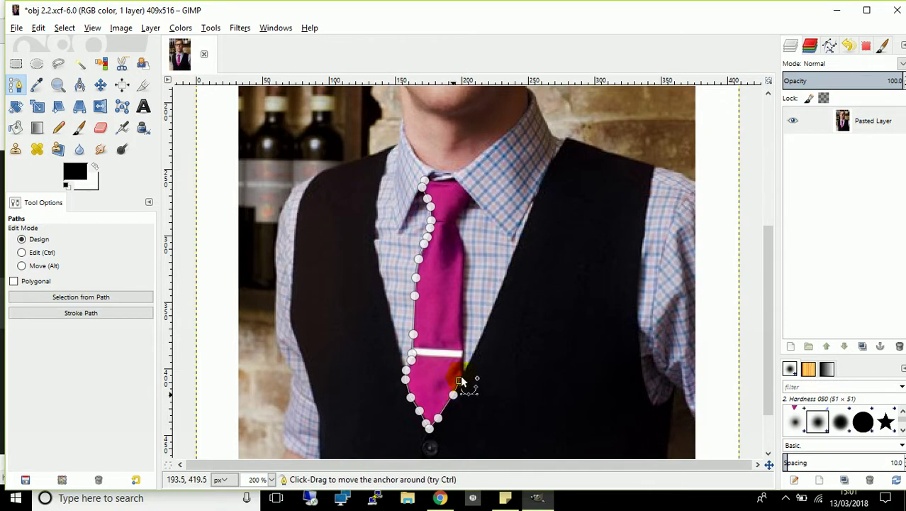
pyautogui.click(461, 372)
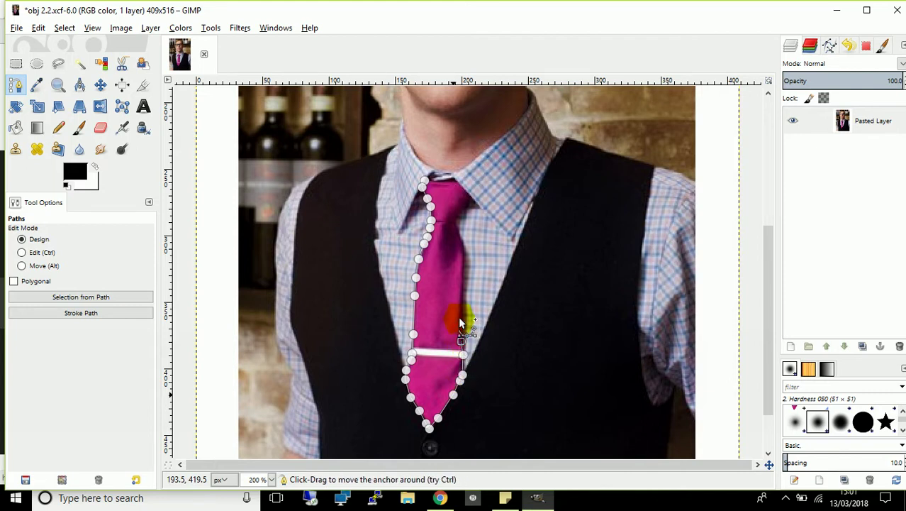
pyautogui.click(462, 287)
pyautogui.click(464, 281)
pyautogui.click(463, 245)
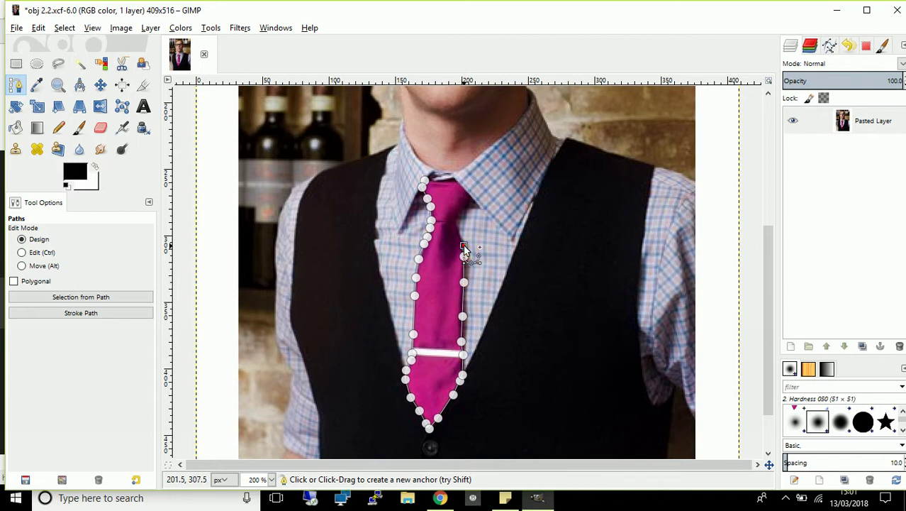
# Step: Trace the path around the knot's right side and along its upper edge back towards the starting anchor
pyautogui.click(456, 222)
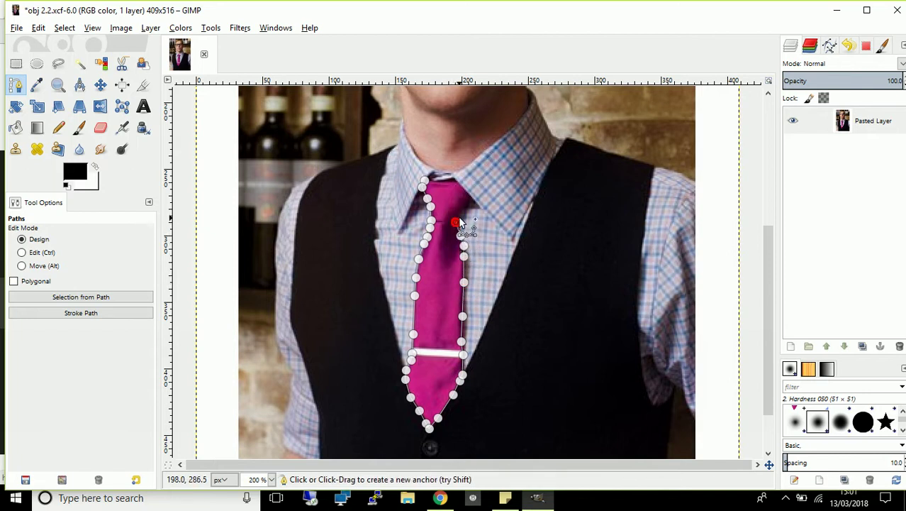
pyautogui.click(468, 200)
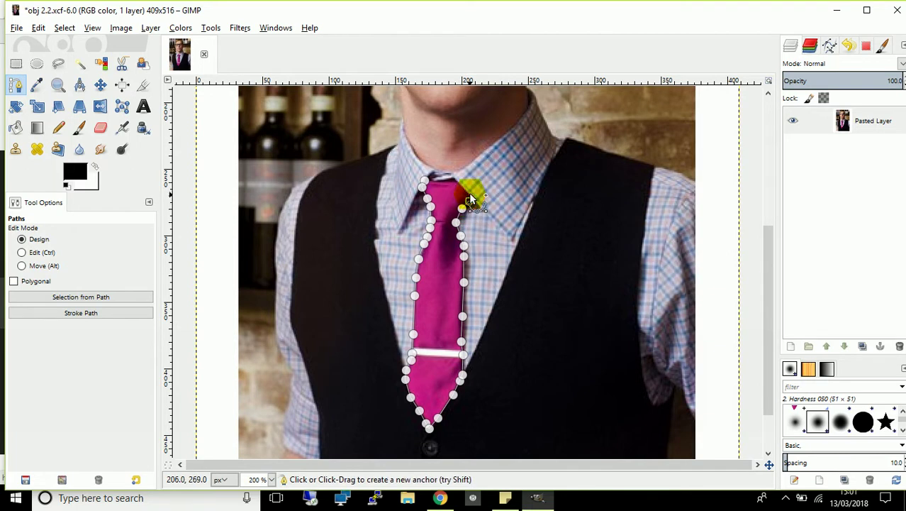
pyautogui.click(461, 185)
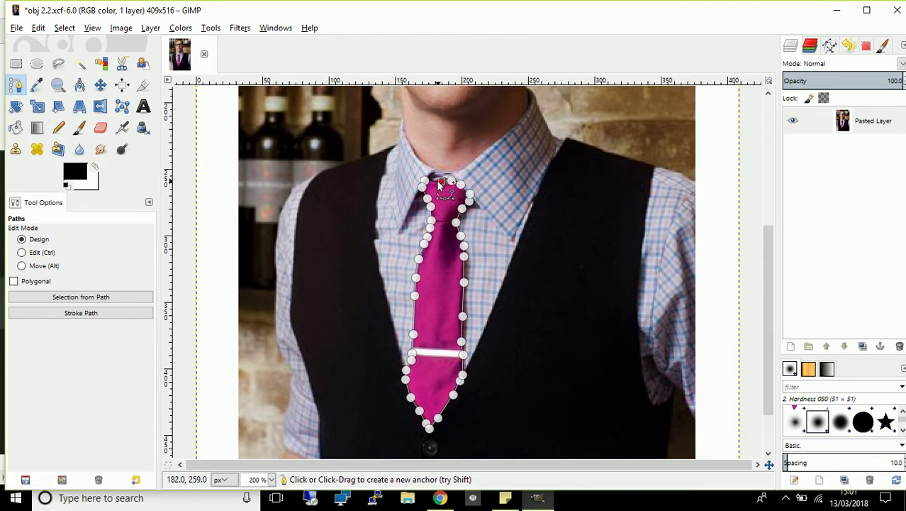
pyautogui.click(433, 181)
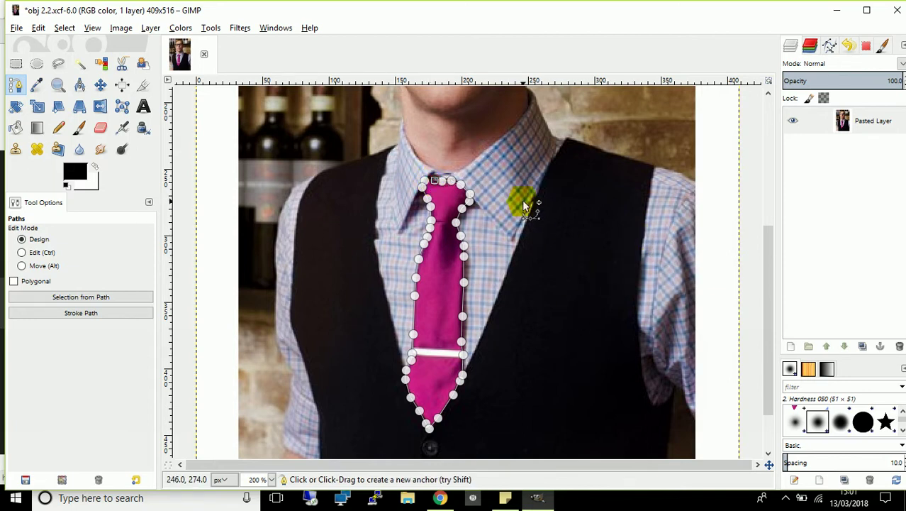
# Step: Create a selection from the path drawn around the tie
pyautogui.click(63, 28)
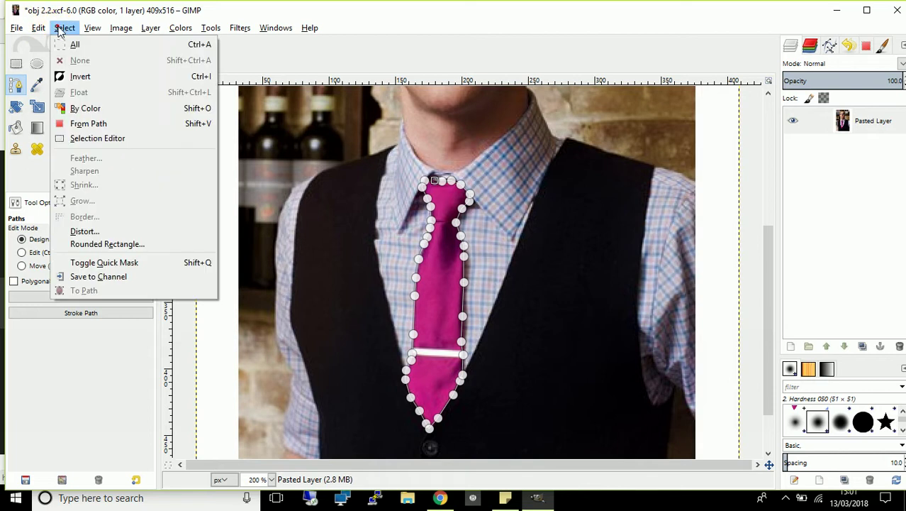
pyautogui.click(122, 132)
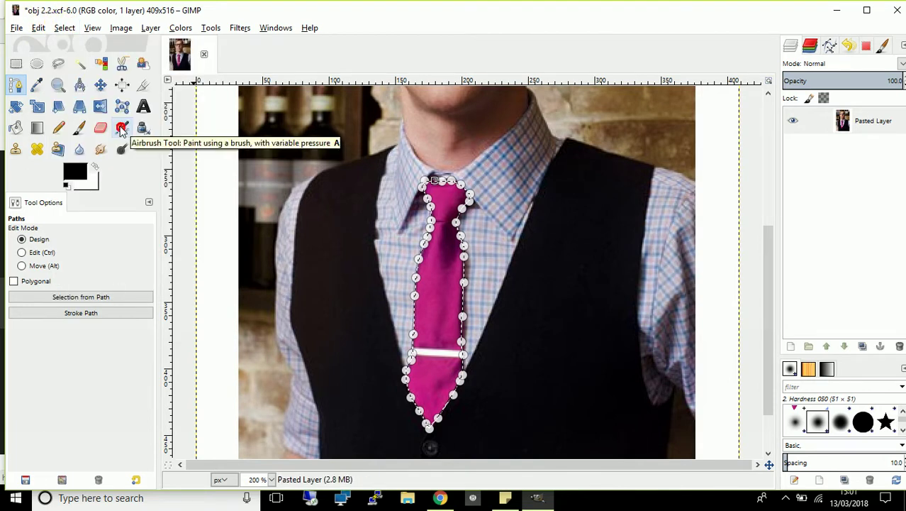
pyautogui.press('shift')
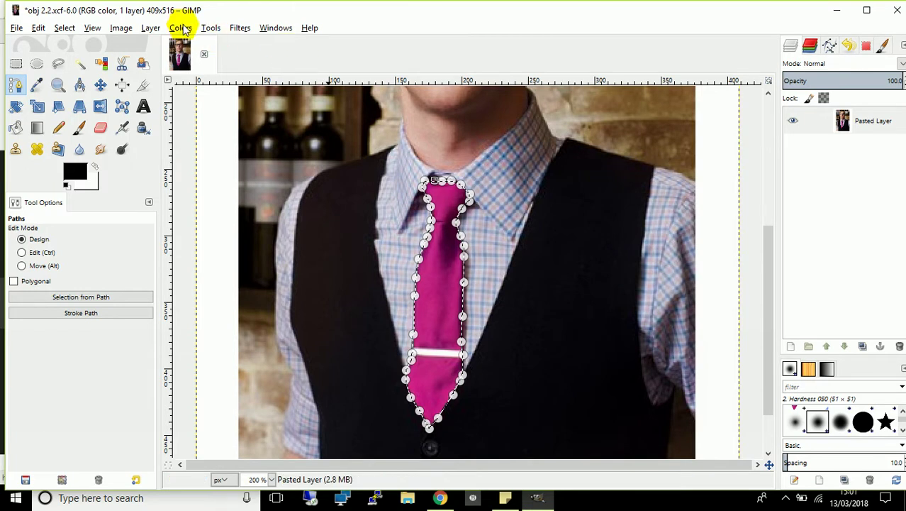
# Step: Recolour the selected tie with Hue-Saturation using a hue of -65
pyautogui.click(181, 28)
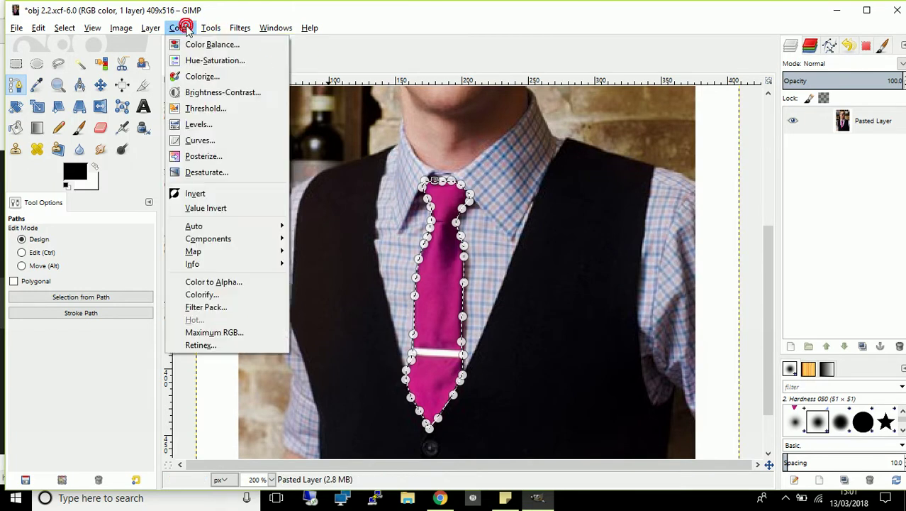
pyautogui.click(201, 61)
pyautogui.moveTo(182, 244); pyautogui.dragTo(156, 244)
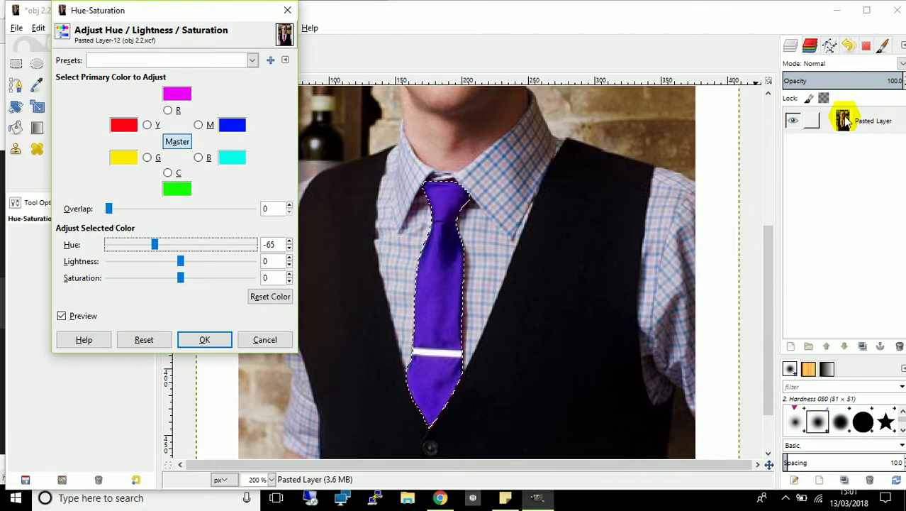
pyautogui.click(213, 341)
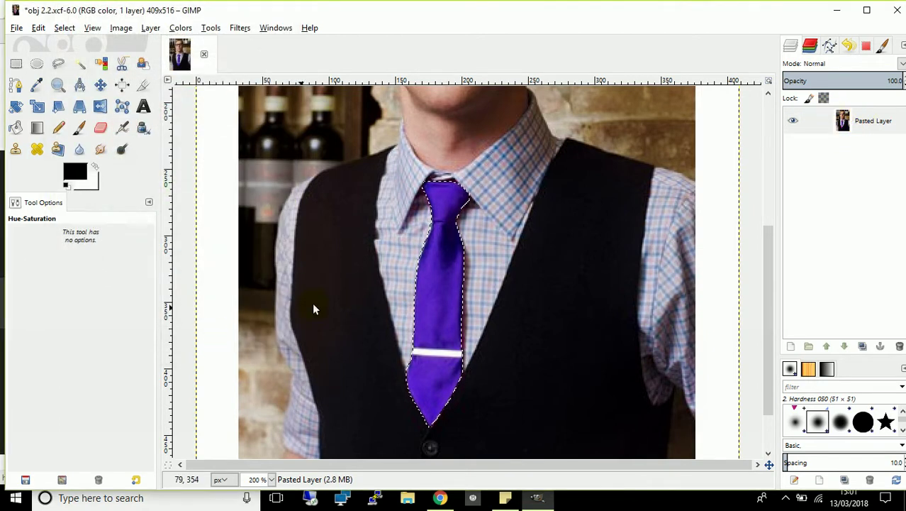
# Step: Clear the tie selection, then undo both the deselection and the hue change
pyautogui.click(16, 63)
pyautogui.click(247, 163)
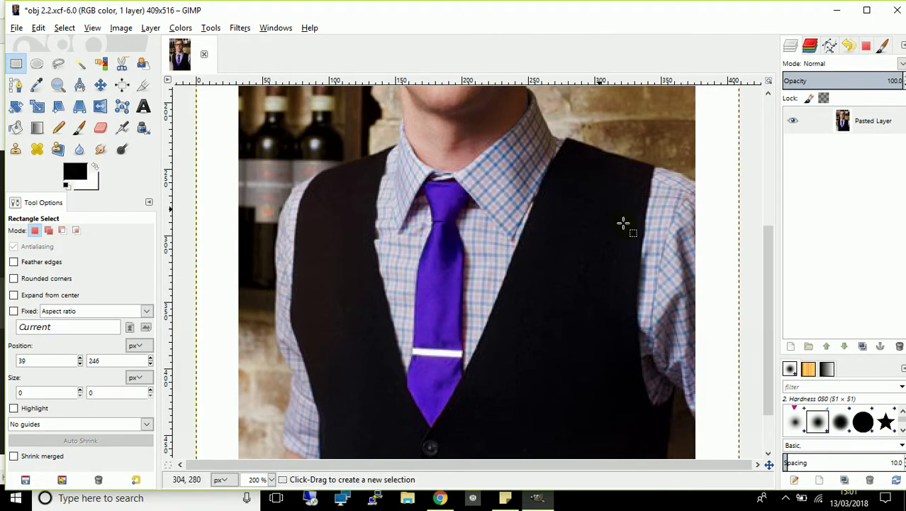
pyautogui.press('ctrl')
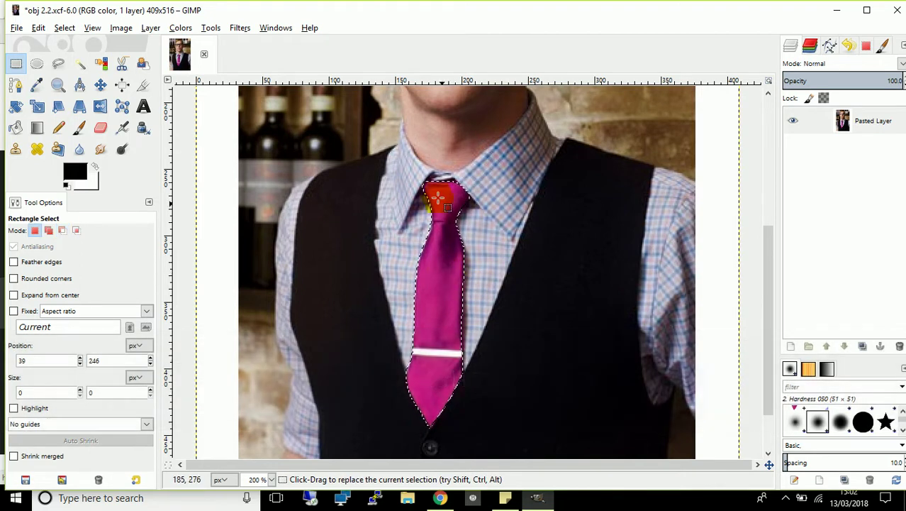
pyautogui.click(65, 28)
pyautogui.click(68, 30)
pyautogui.click(92, 27)
pyautogui.click(167, 9)
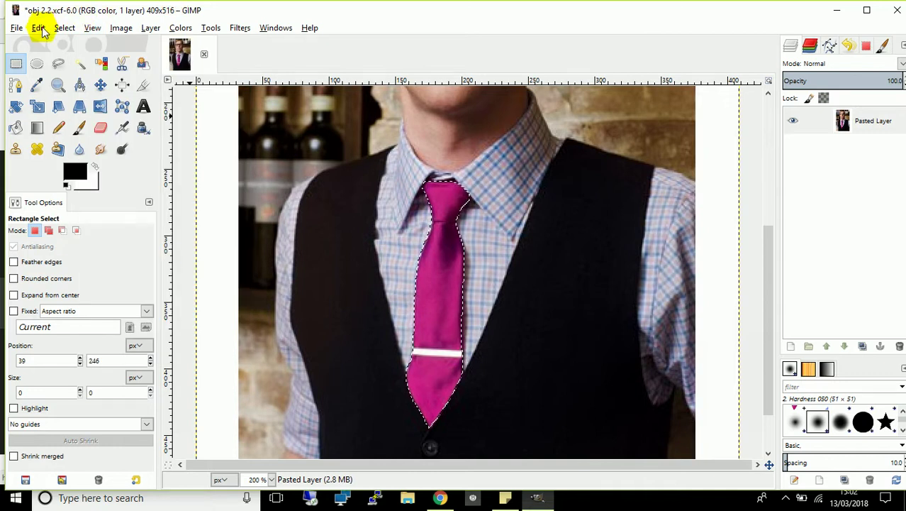
# Step: Copy the selected tie and paste it, turning the floating selection into a new layer
pyautogui.click(38, 28)
pyautogui.click(79, 124)
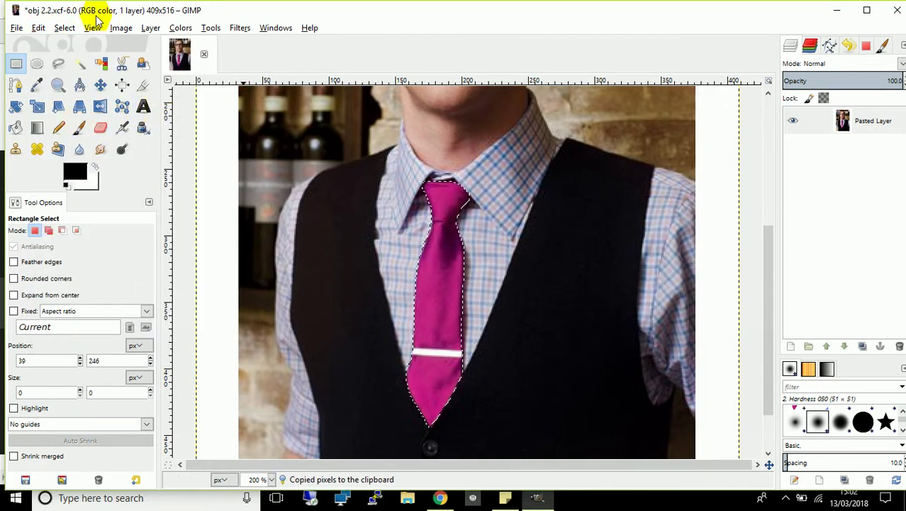
pyautogui.click(37, 28)
pyautogui.click(68, 148)
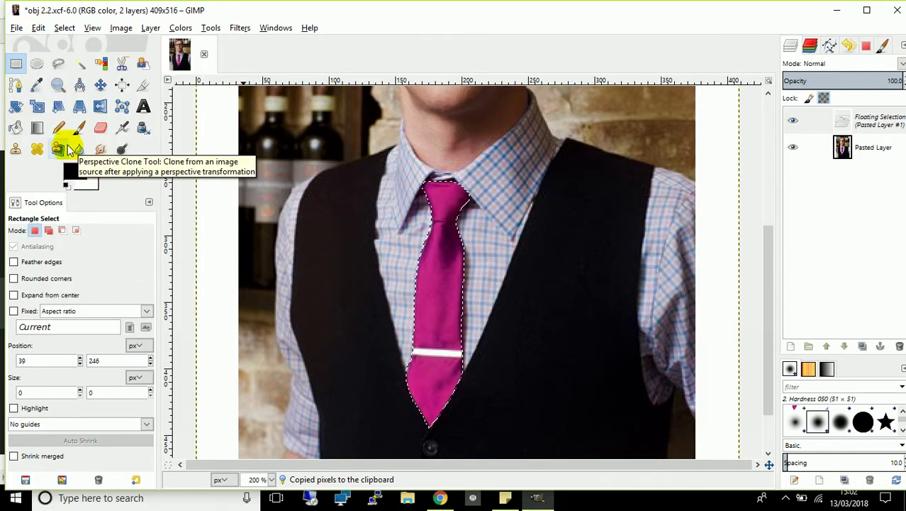
pyautogui.rightClick(860, 123)
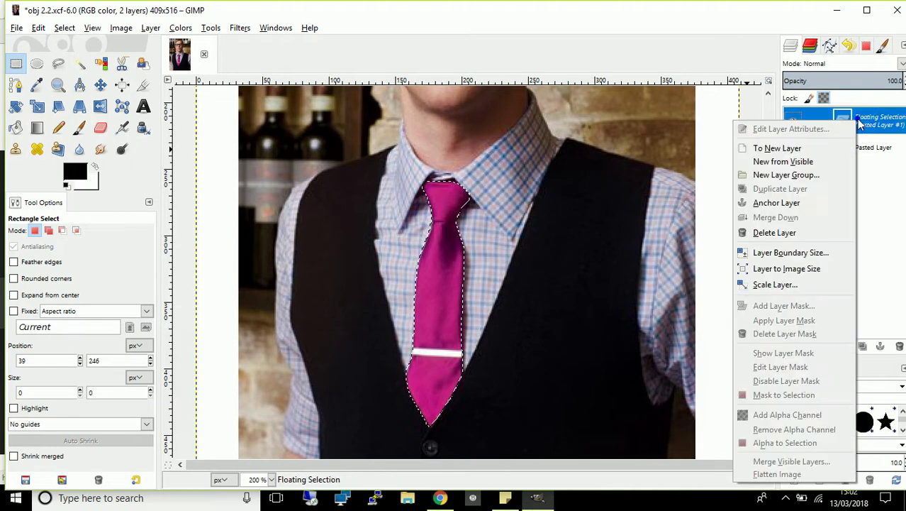
pyautogui.click(777, 149)
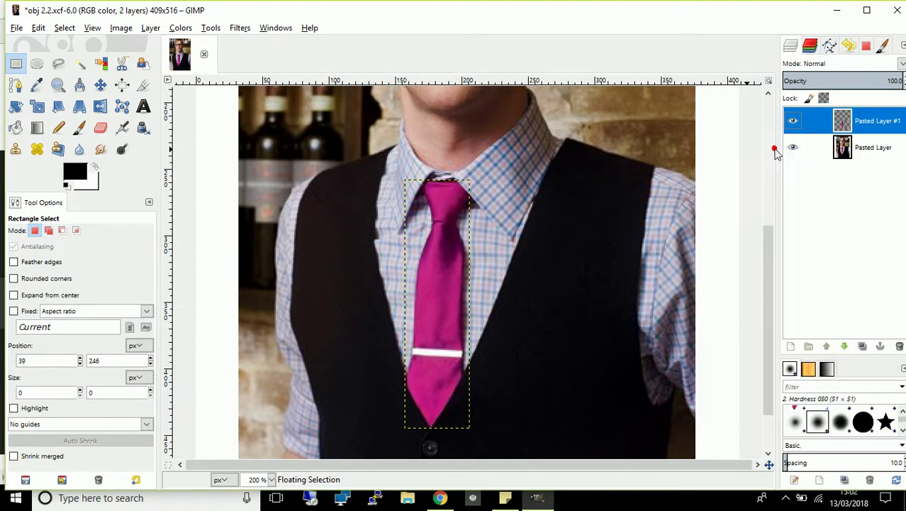
# Step: Move the pasted tie layer to the right, just beside the original tie
pyautogui.click(100, 85)
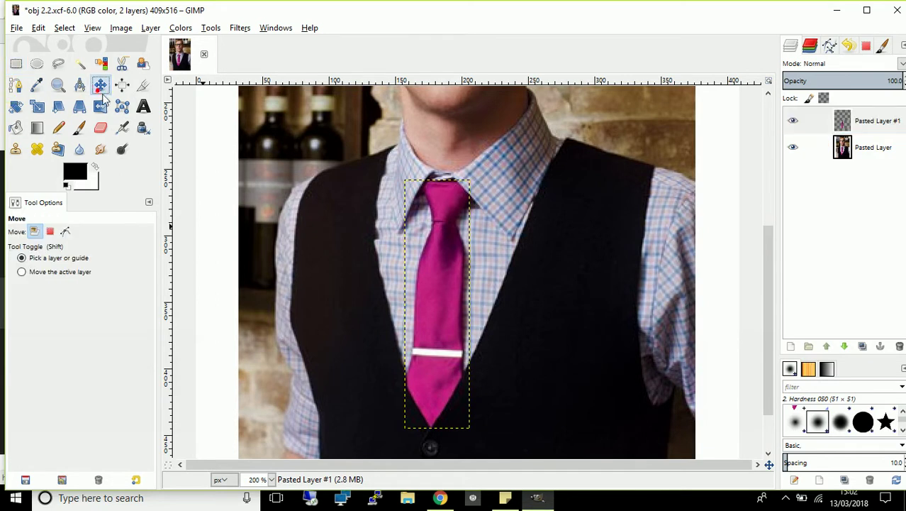
pyautogui.moveTo(442, 294); pyautogui.dragTo(500, 290)
pyautogui.press('ctrl')
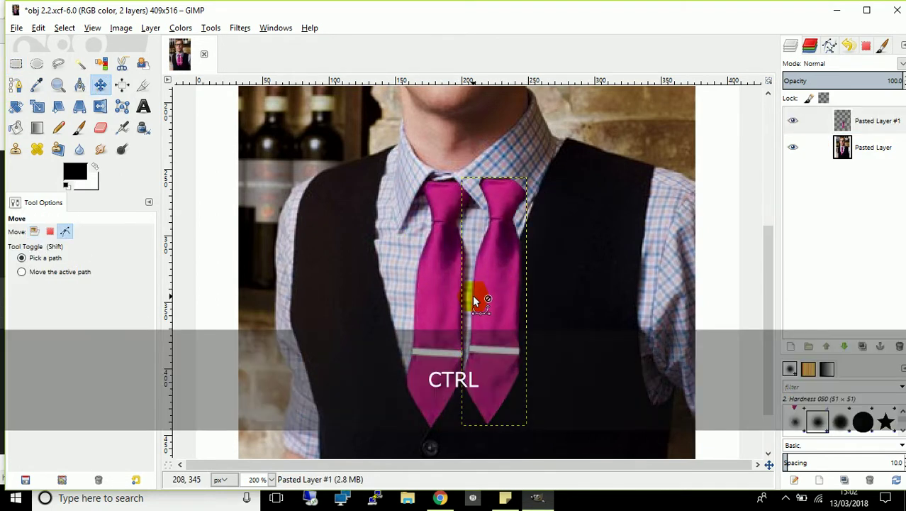
# Step: Undo the tie layer's move, shift it beside the original tie again, toggle its visibility, and undo that shift
pyautogui.hotkey('ctrl', 'z')
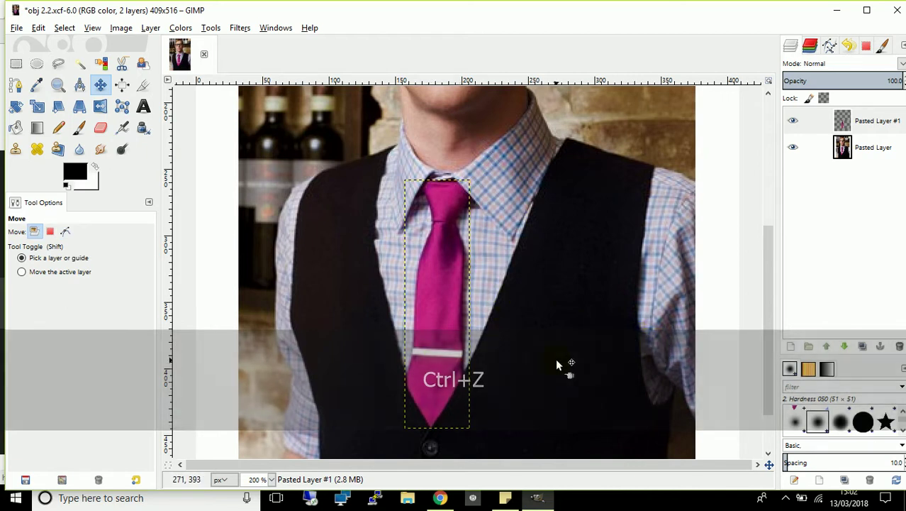
pyautogui.moveTo(461, 218); pyautogui.dragTo(506, 219)
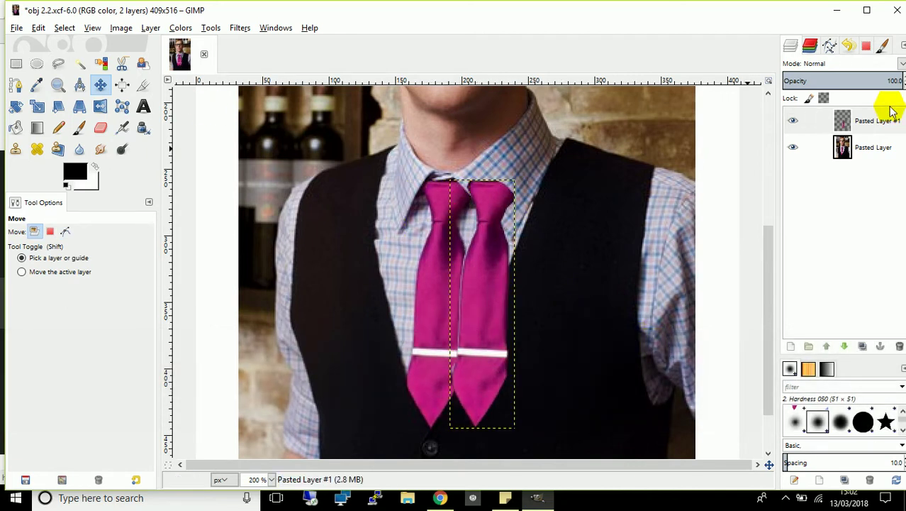
pyautogui.click(793, 122)
pyautogui.click(793, 122)
pyautogui.hotkey('ctrl', 'z')
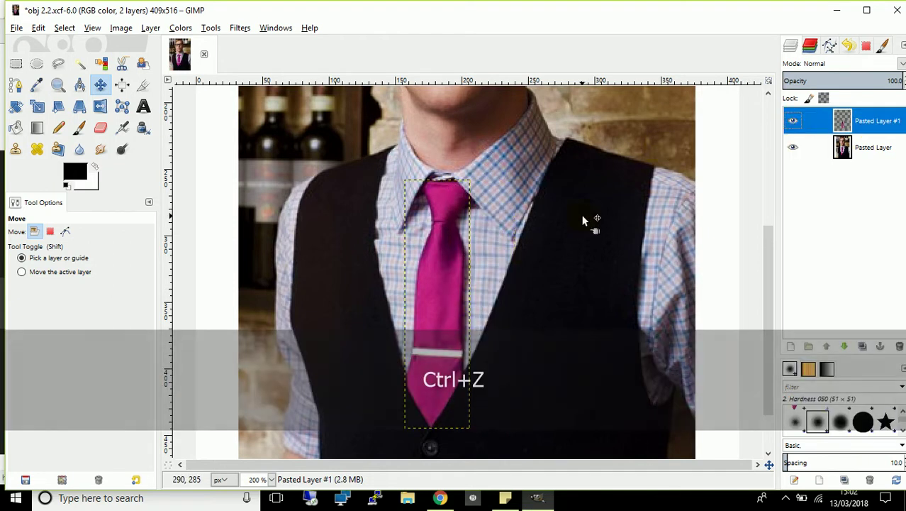
# Step: Recolour the tie layer from pink to blue-violet by lowering the hue with Hue-Saturation
pyautogui.click(180, 28)
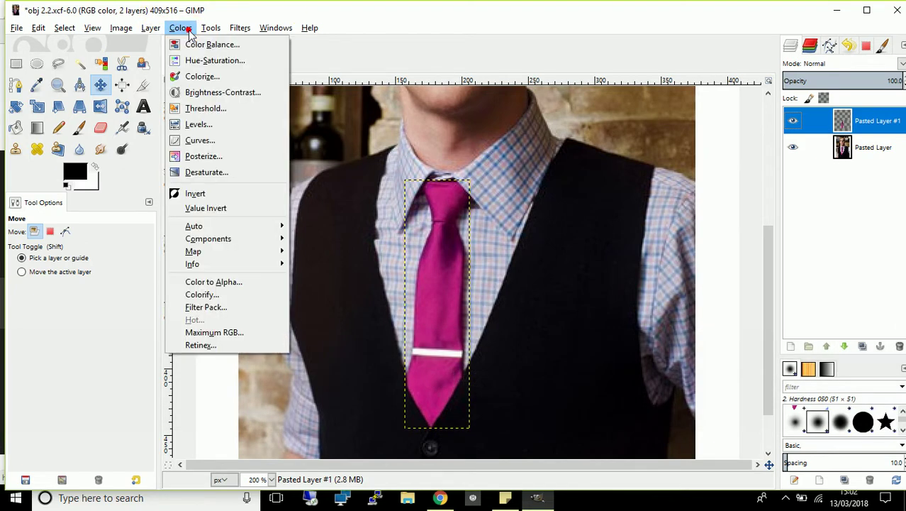
pyautogui.click(202, 60)
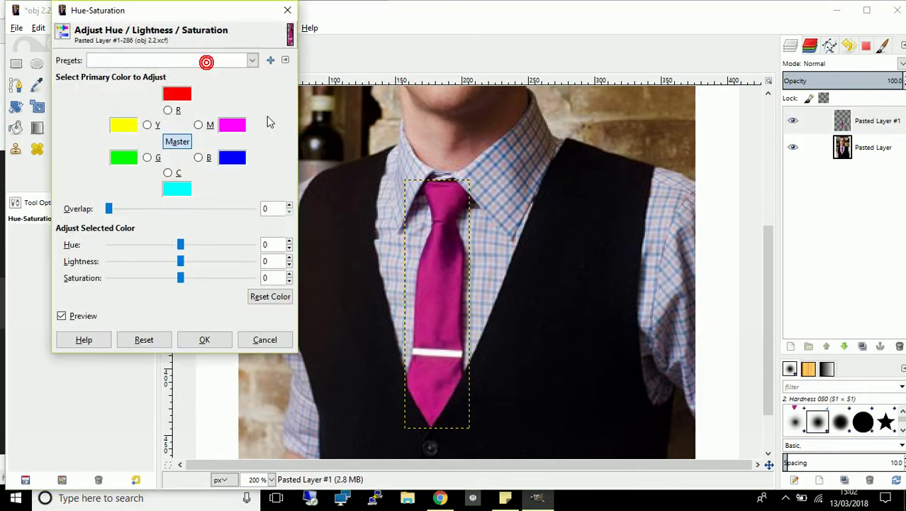
pyautogui.moveTo(182, 245); pyautogui.dragTo(150, 244)
pyautogui.click(220, 339)
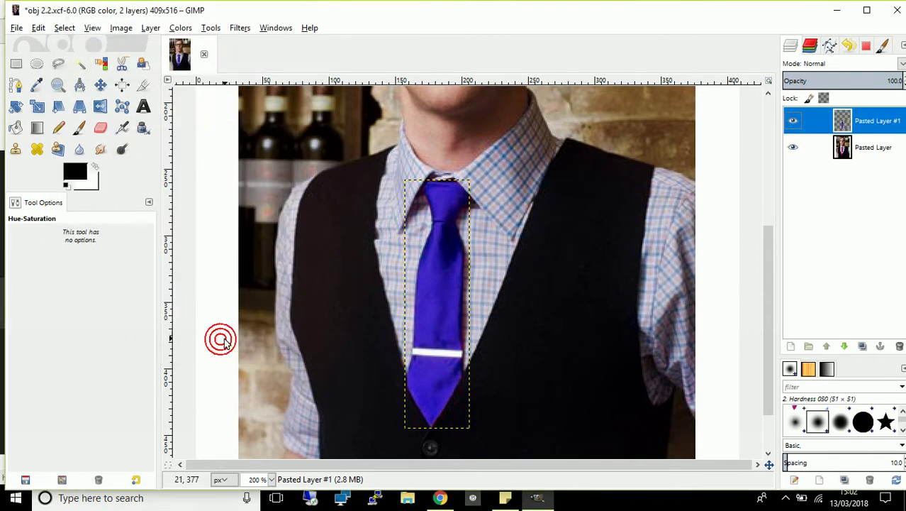
# Step: Recolour the tie layer green with Hue-Saturation using a hue of -115
pyautogui.click(851, 156)
pyautogui.click(861, 122)
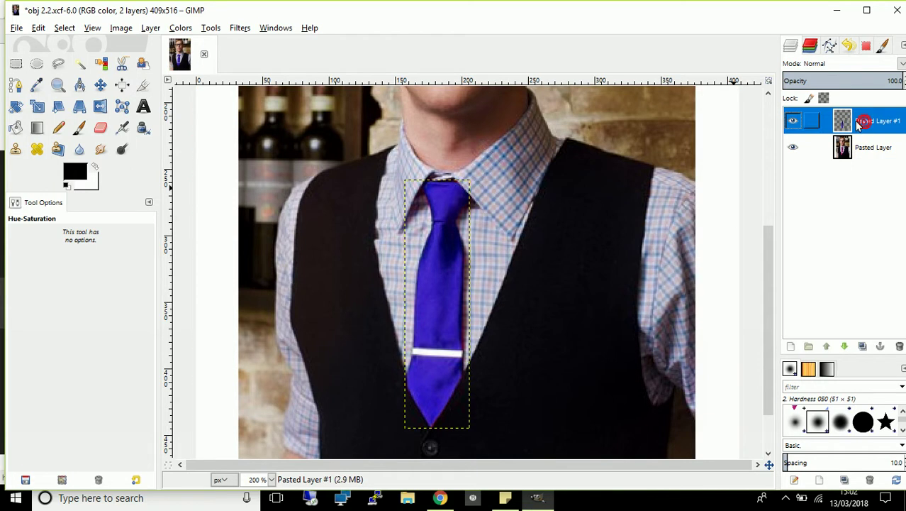
pyautogui.click(177, 30)
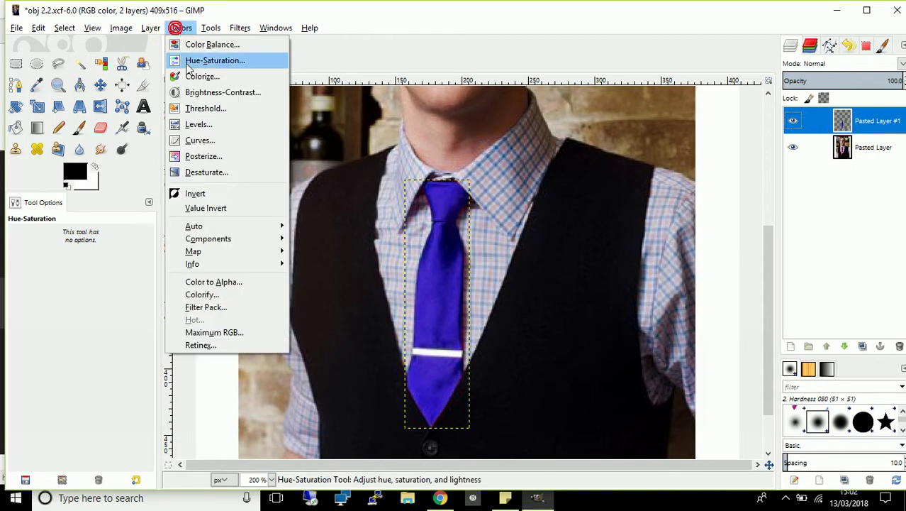
pyautogui.click(192, 60)
pyautogui.moveTo(182, 244); pyautogui.dragTo(135, 244)
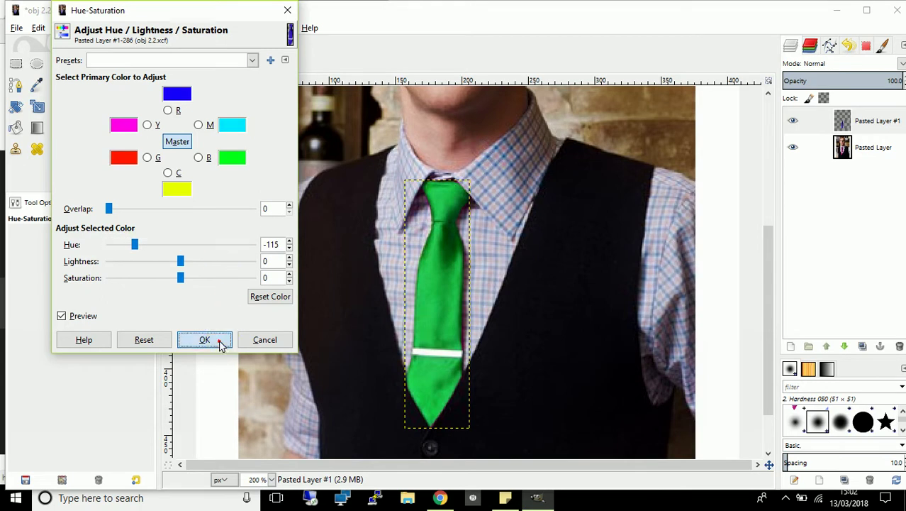
pyautogui.click(205, 340)
# Step: View the image at 100 % and toggle the tie layer's visibility to compare the recoloured tie with the original
pyautogui.click(264, 480)
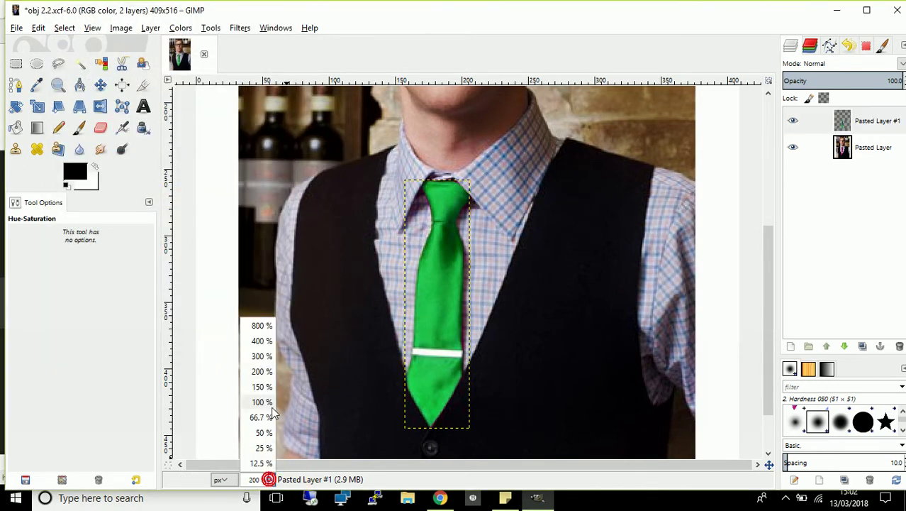
pyautogui.click(261, 401)
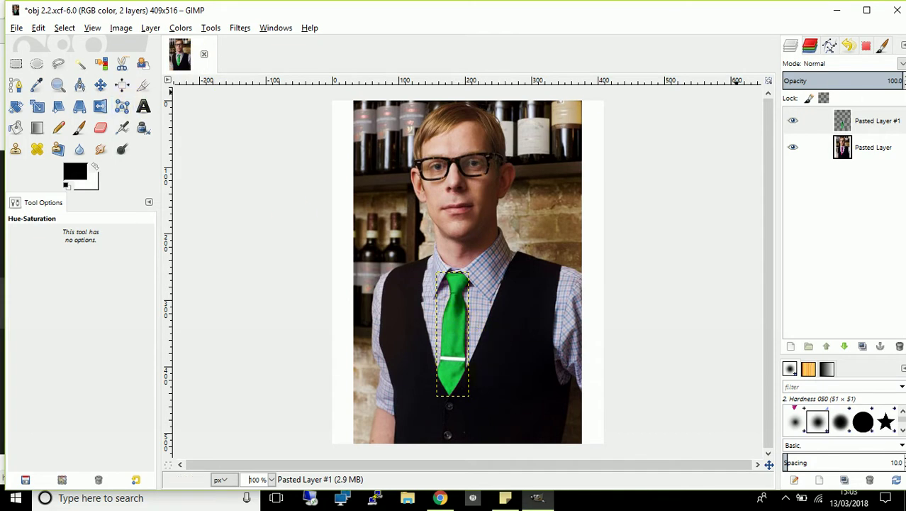
pyautogui.click(793, 122)
pyautogui.click(793, 122)
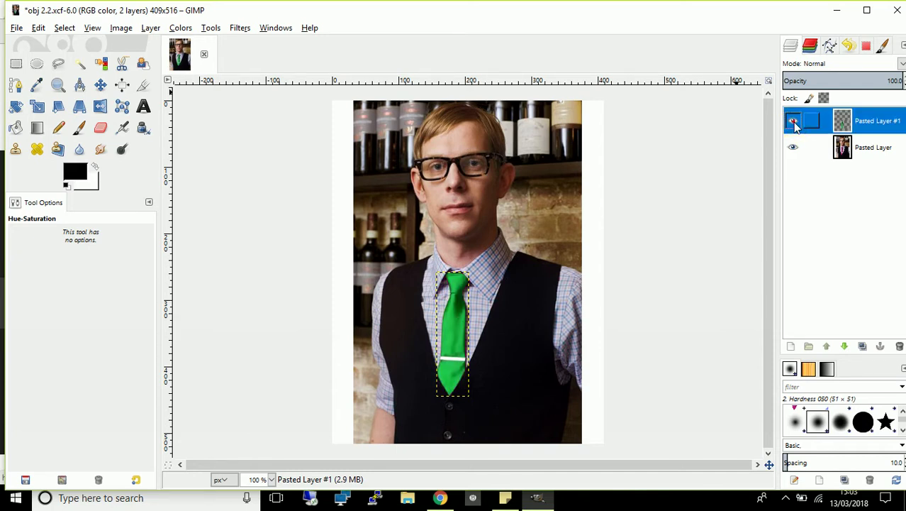
pyautogui.click(785, 499)
pyautogui.click(745, 443)
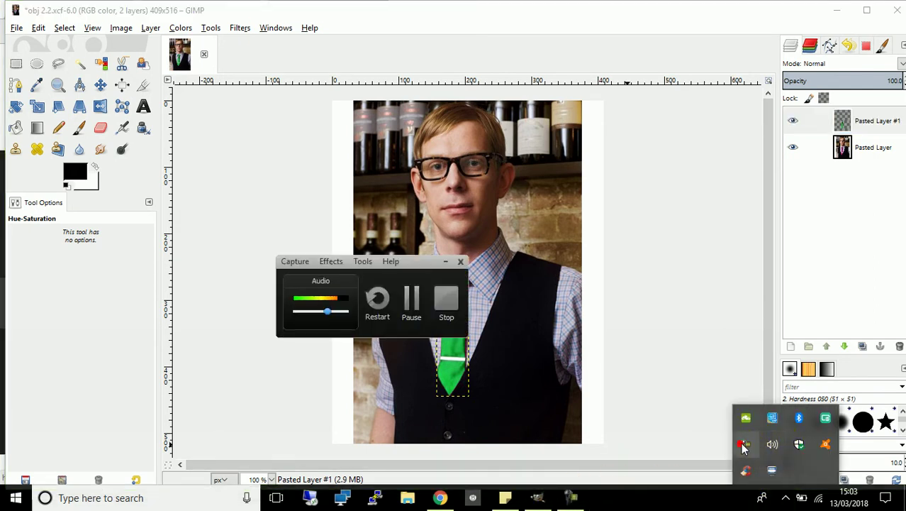